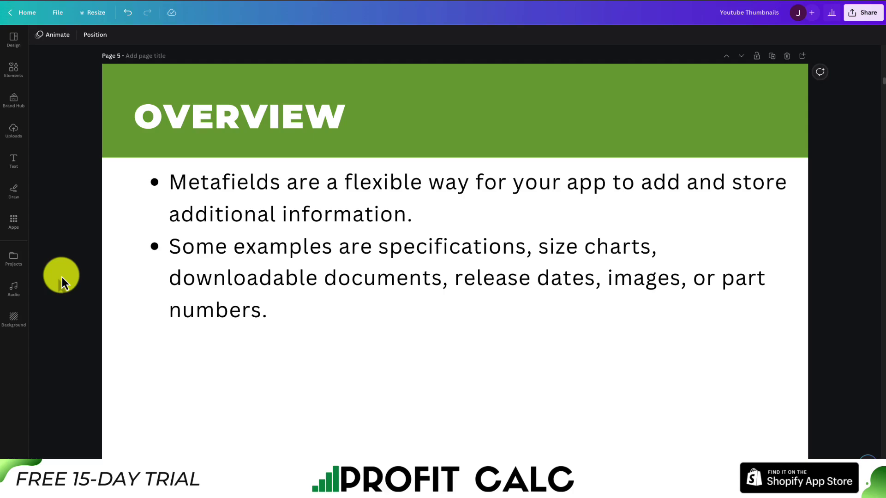
- Scroll past the Canva metafields Overview slide to the Shopify admin home page
scroll(66, 170, down, 1)
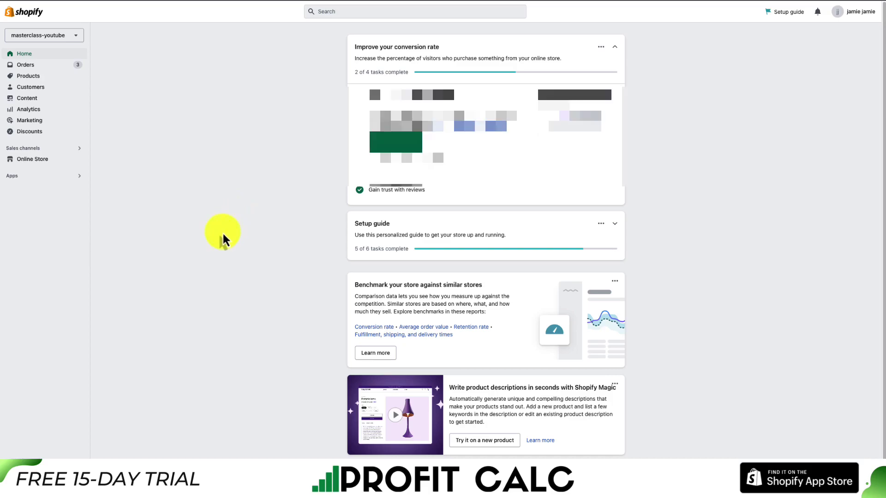
- Open Settings > Custom data, review the metafield and metaobject descriptions, then view Products definitions
click(50, 485)
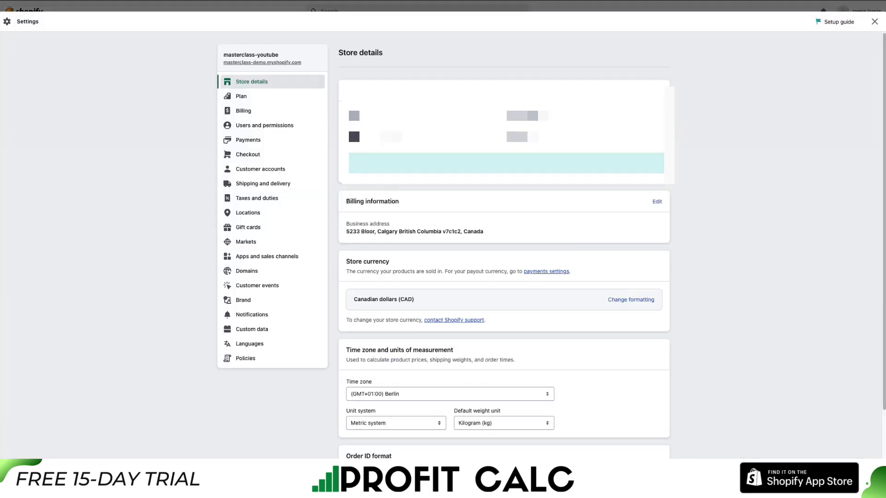
click(251, 333)
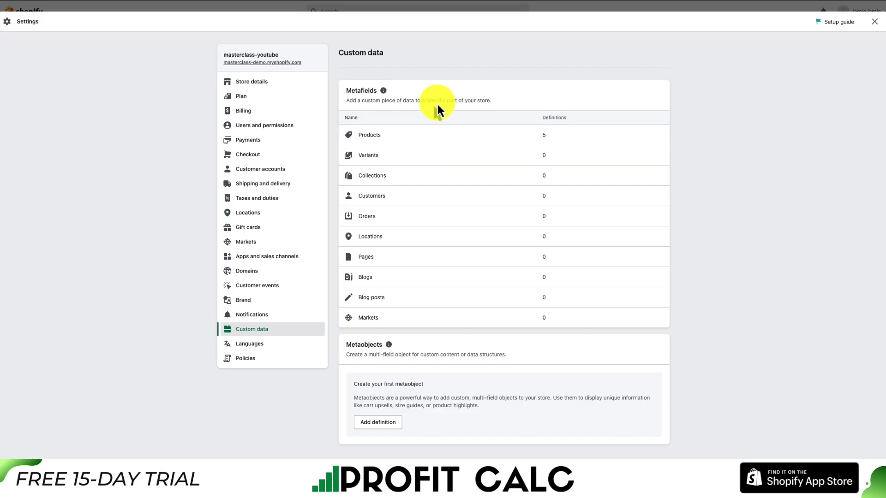
drag(436, 101, 492, 100)
click(513, 101)
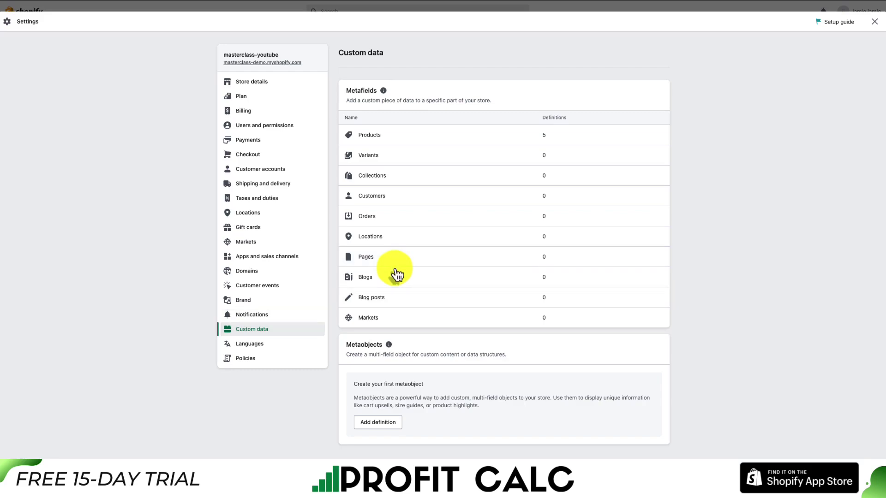
drag(362, 355, 524, 356)
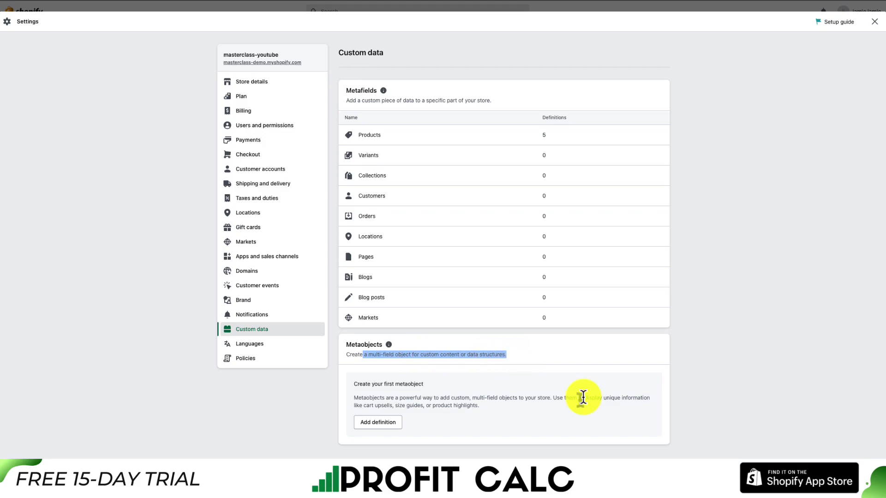
drag(369, 406, 397, 405)
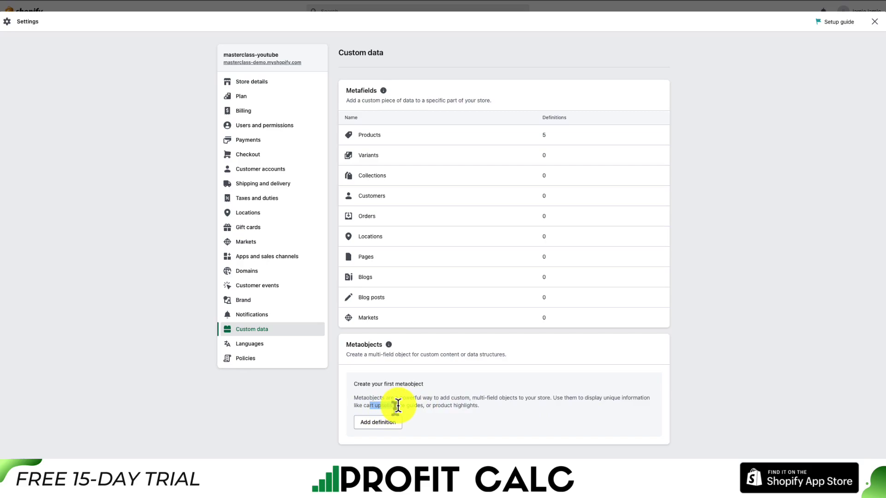
click(755, 175)
click(524, 131)
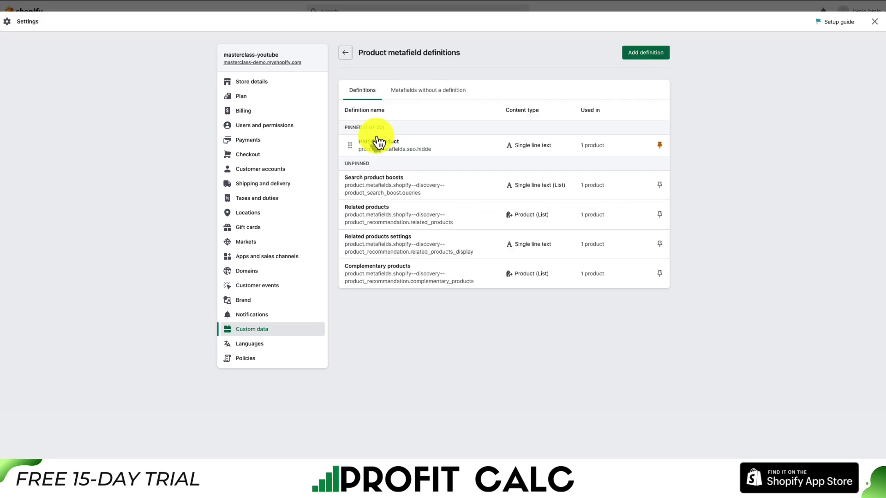
- Start a new product metafield definition with the cursor in its empty Name field
click(632, 59)
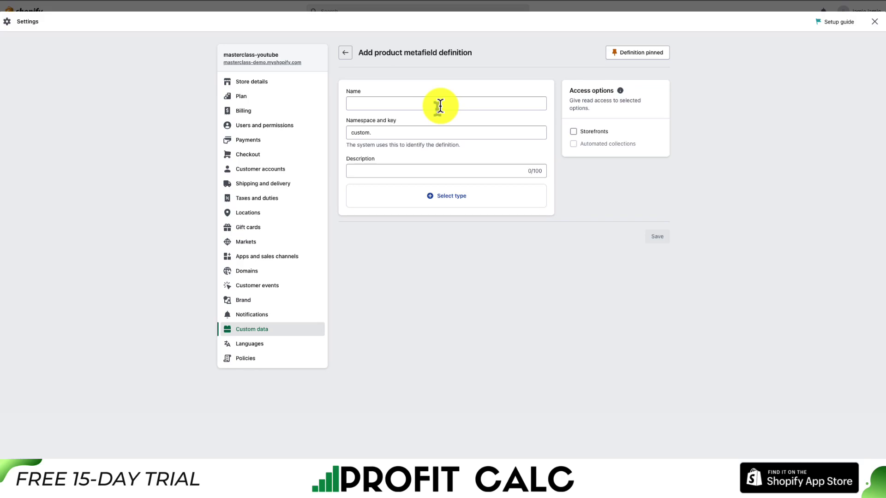
click(379, 105)
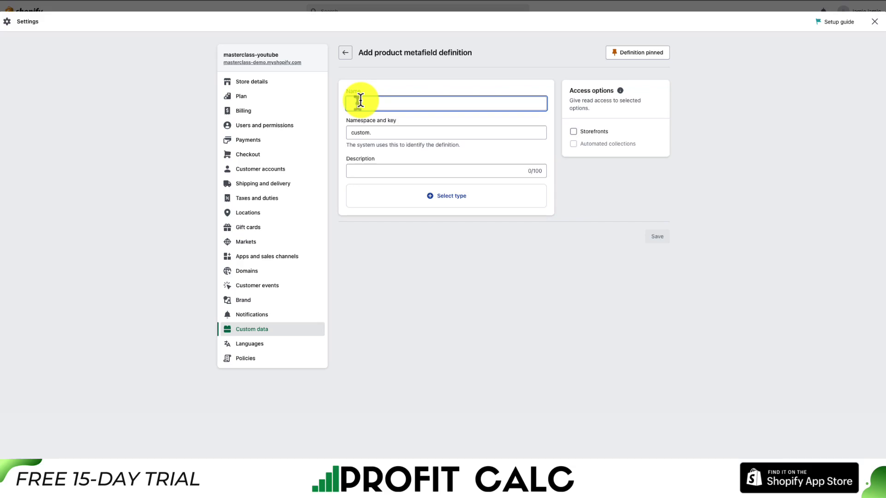
- Add the standard 'Care guide' multi-line text definition with storefront access and save it
text(CARE)
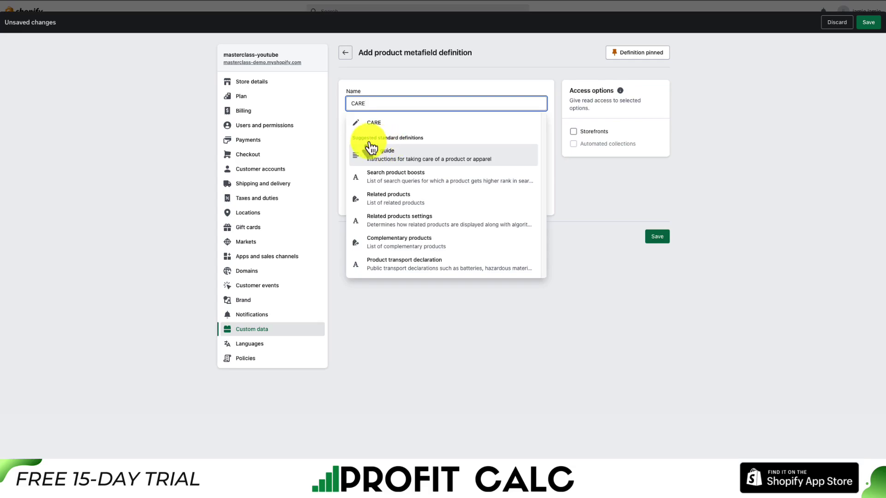
click(421, 161)
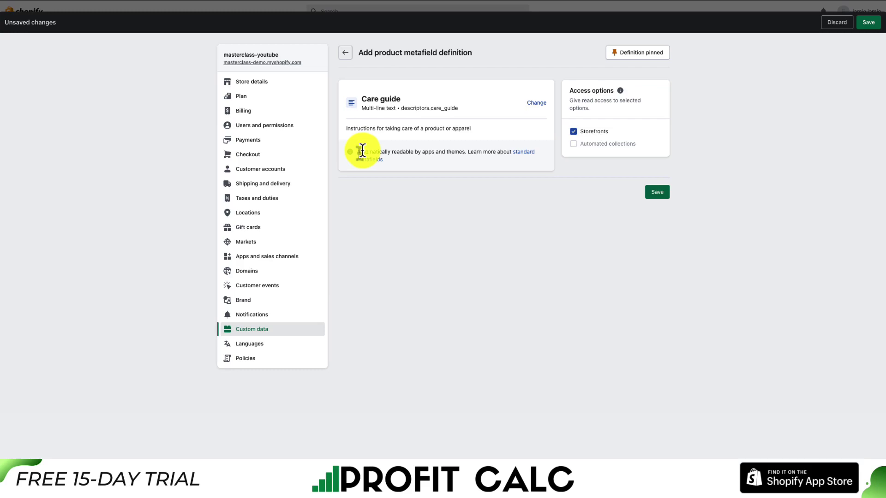
drag(363, 151, 462, 152)
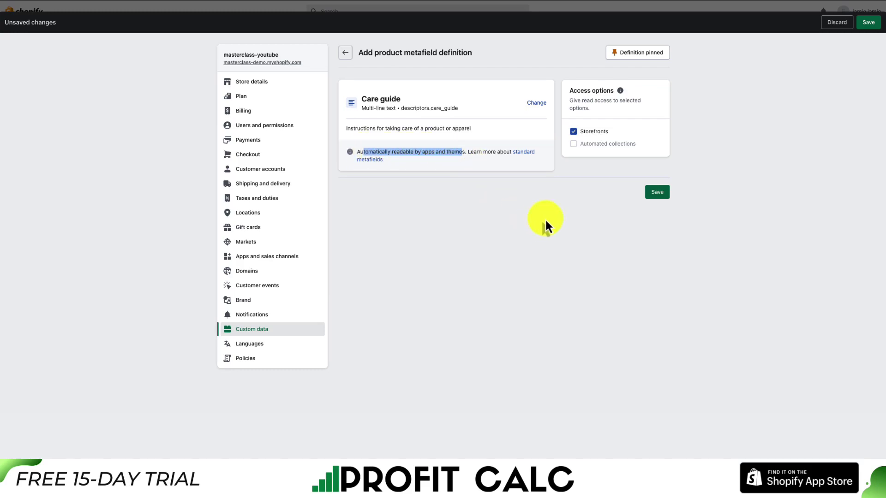
click(657, 192)
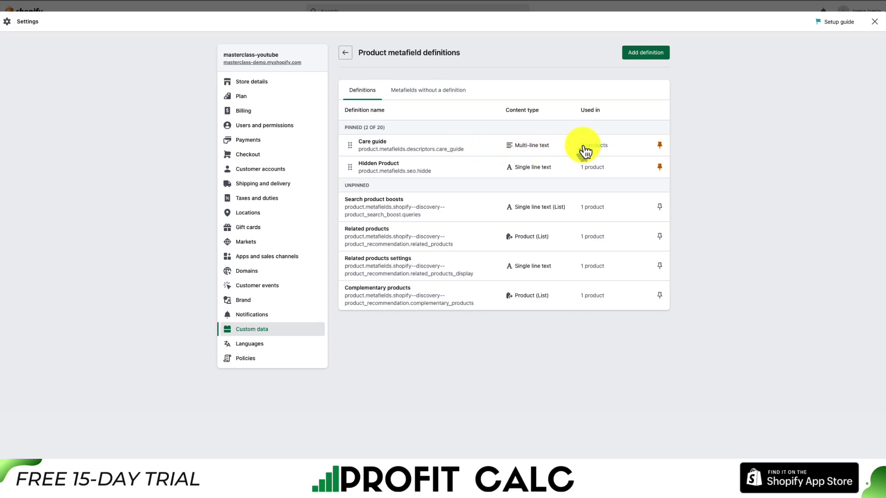
click(878, 23)
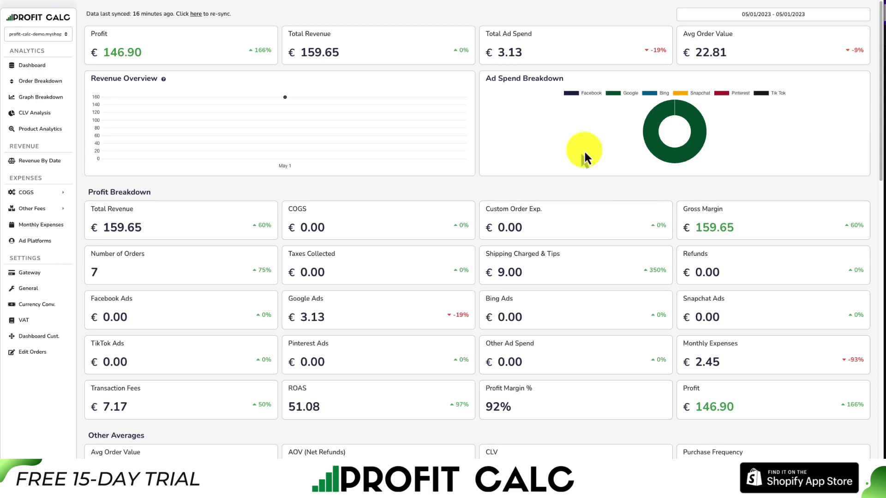
- Set the Profit Calc dashboard range to Last 7 Days (04/25/2023 - 05/01/2023)
click(790, 15)
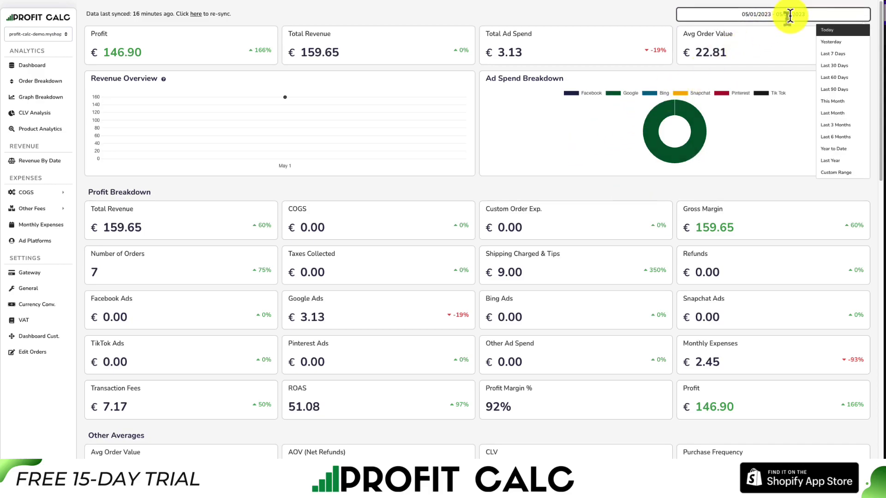
click(865, 55)
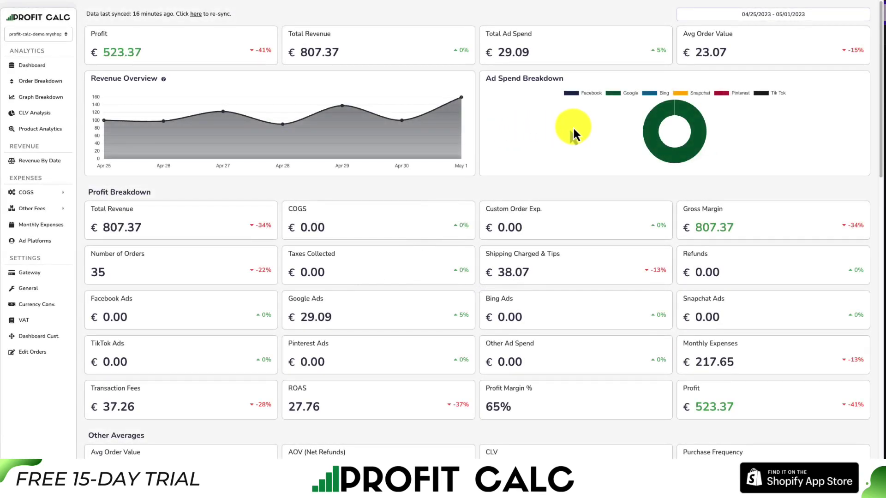
mouse_move(878, 129)
mouse_down()
mouse_move(882, 375)
mouse_move(882, 124)
mouse_up()
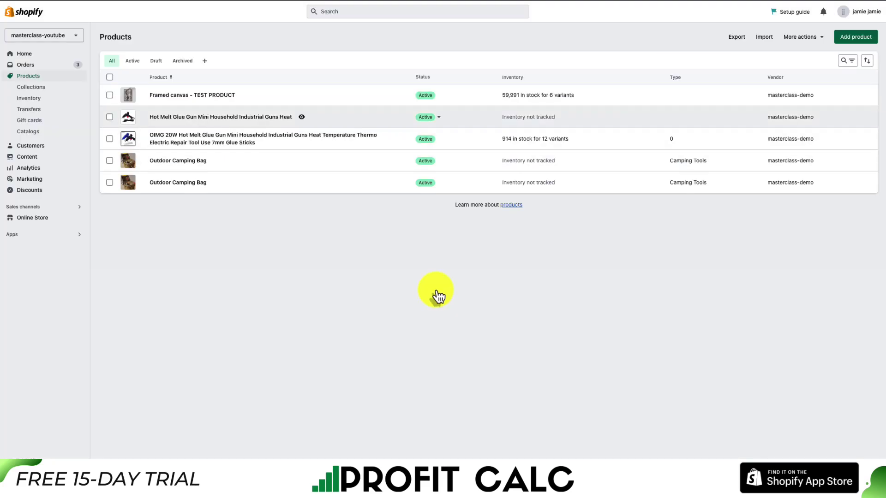
- Save 'Product should not be washed.' as Framed canvas - TEST PRODUCT's Care guide metafield
click(209, 95)
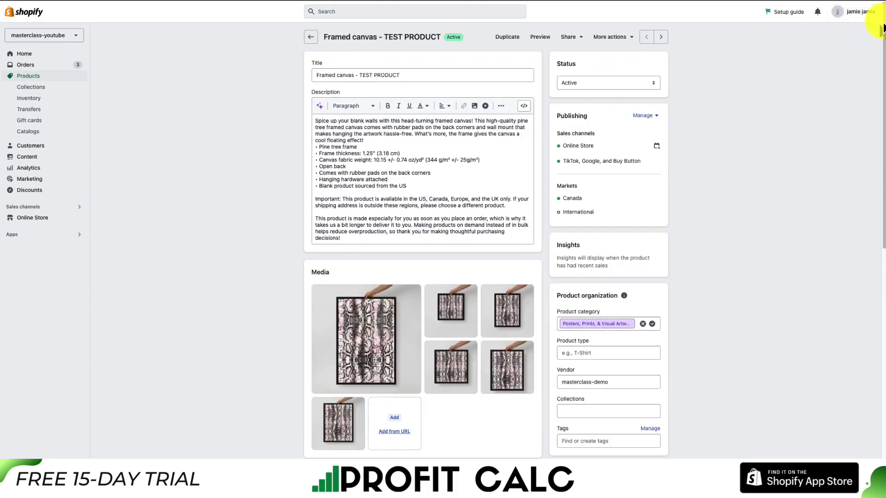
drag(881, 28, 883, 256)
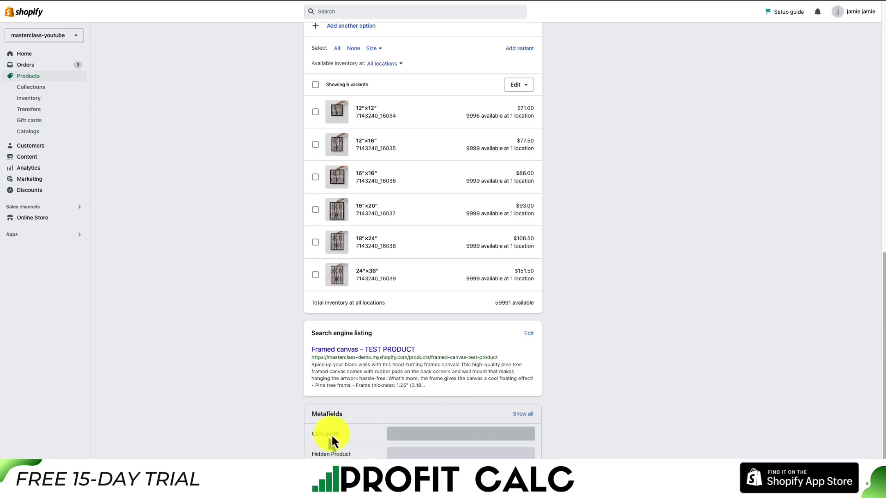
click(399, 437)
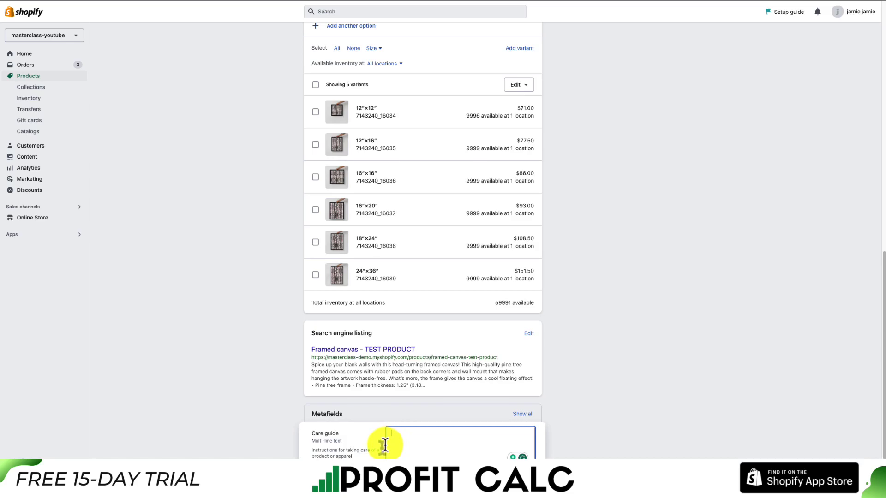
text(Product)
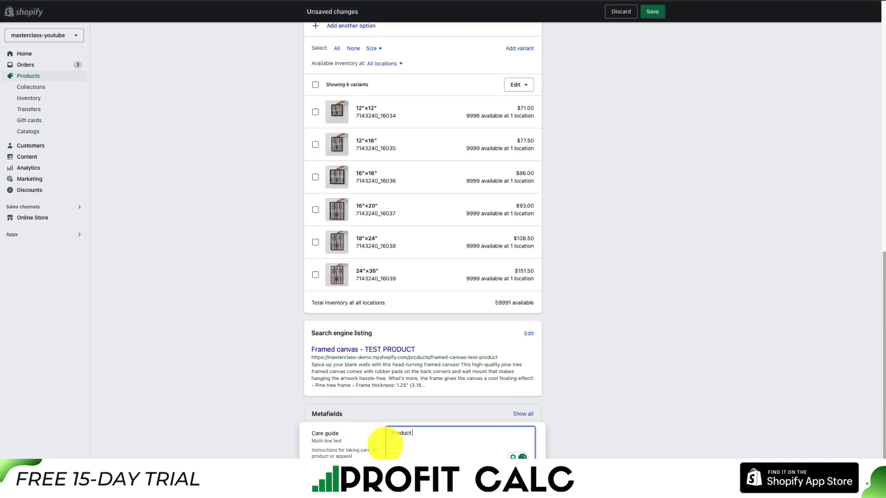
text( should not be washed.)
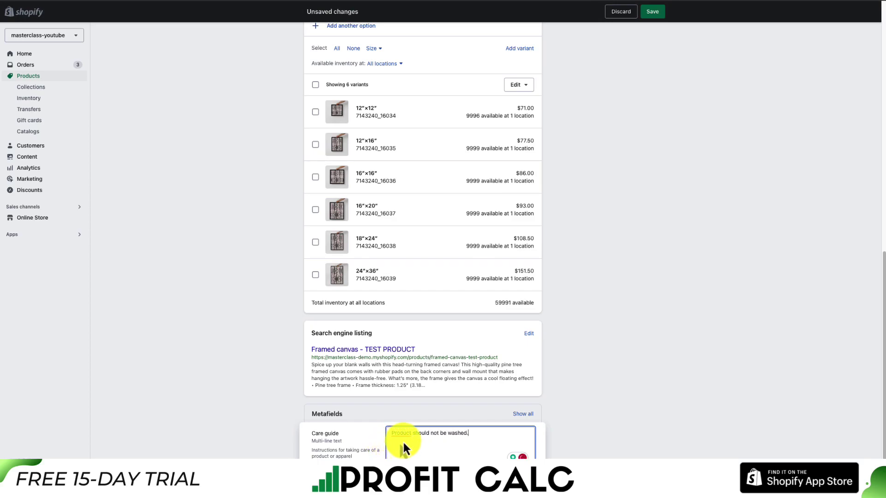
key(ctrl+s)
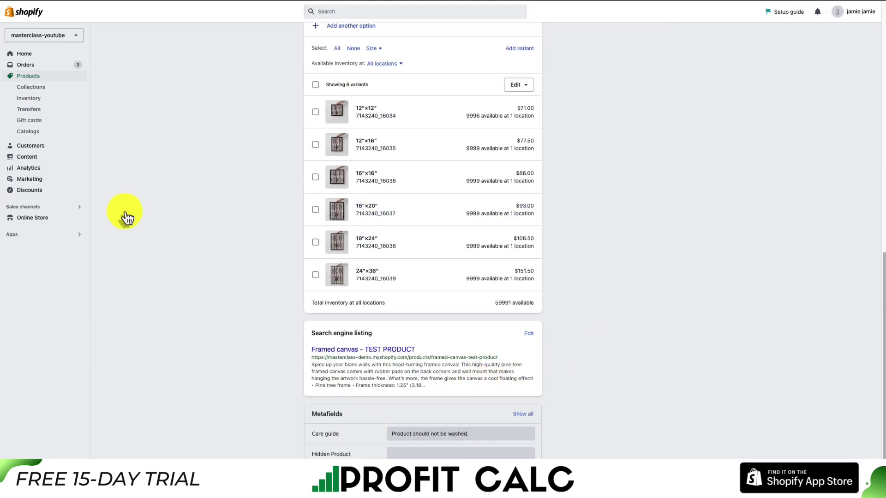
click(28, 77)
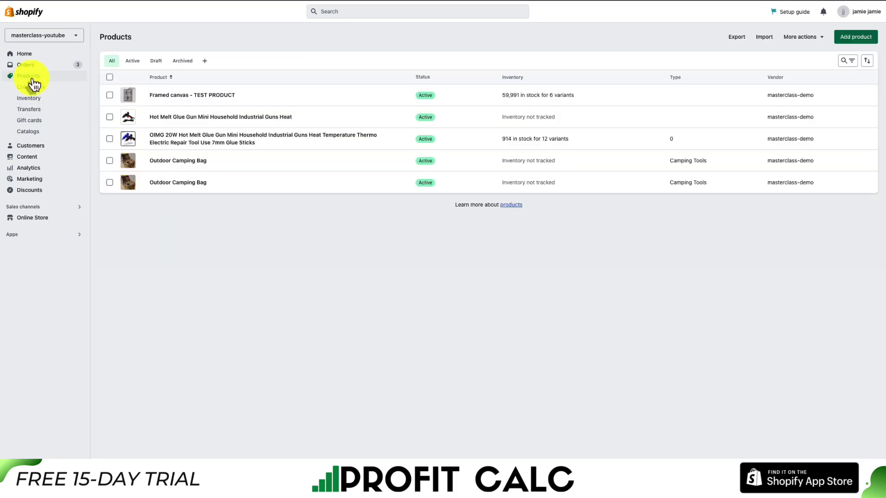
- Bulk-edit all five products with the Care guide column visible
click(110, 77)
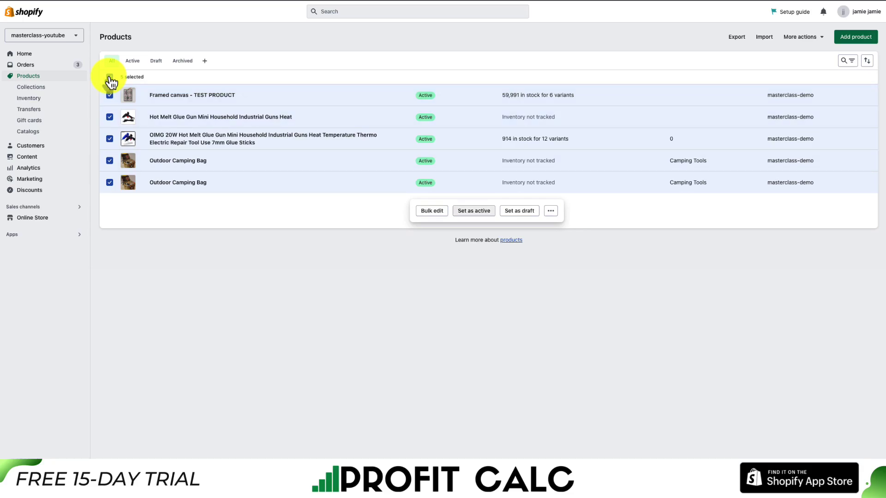
click(440, 213)
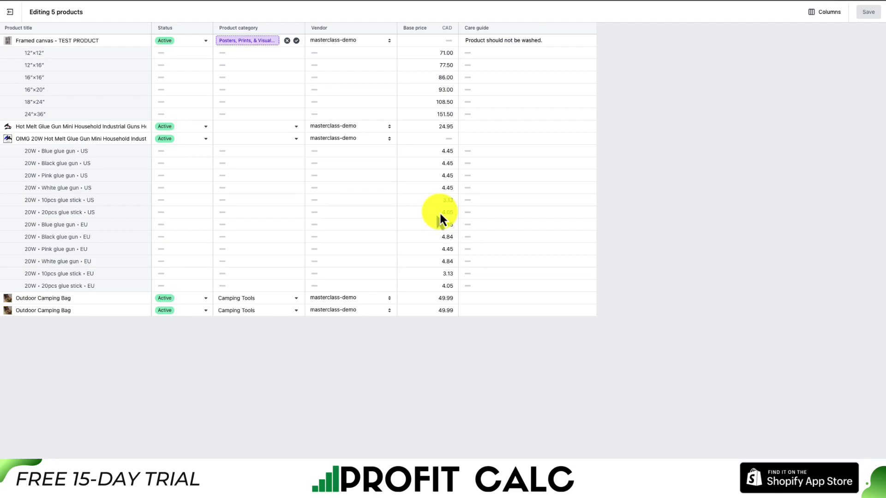
click(825, 18)
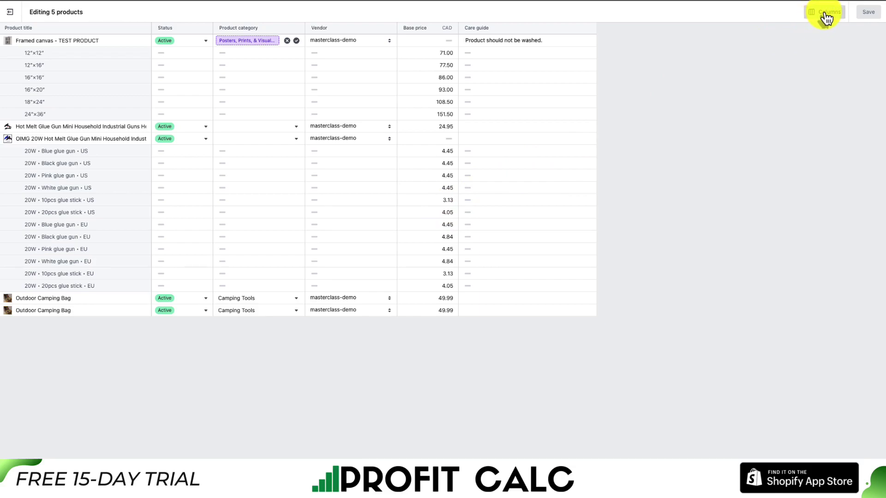
drag(842, 38, 854, 178)
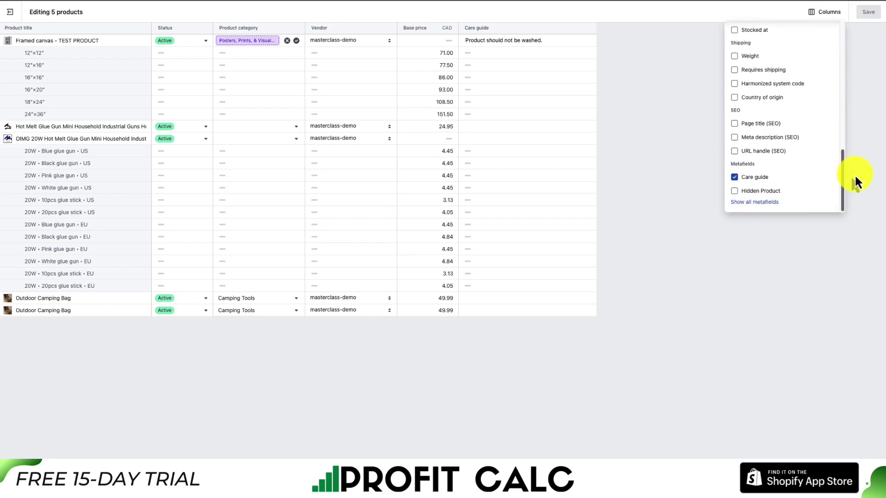
click(733, 177)
click(734, 177)
click(674, 198)
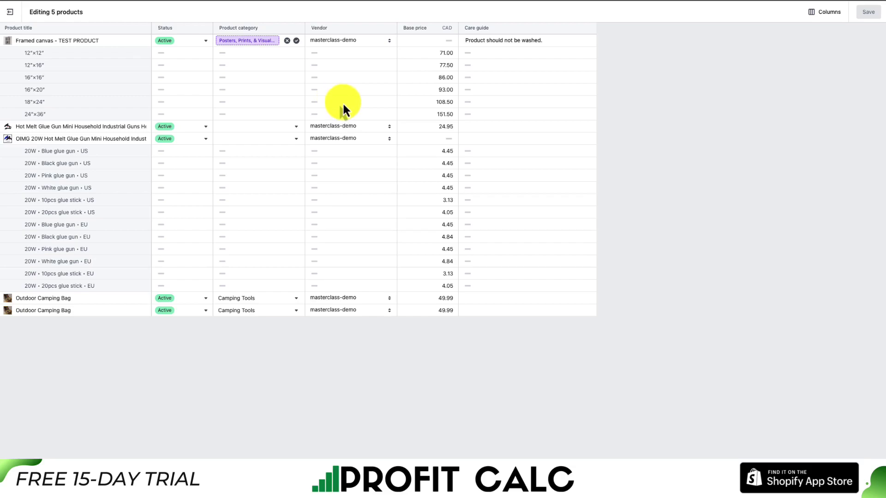
- Set Care guide 'Wash of with soap and cold water.' for glue guns and both camping bags, then save
click(482, 126)
text(Was)
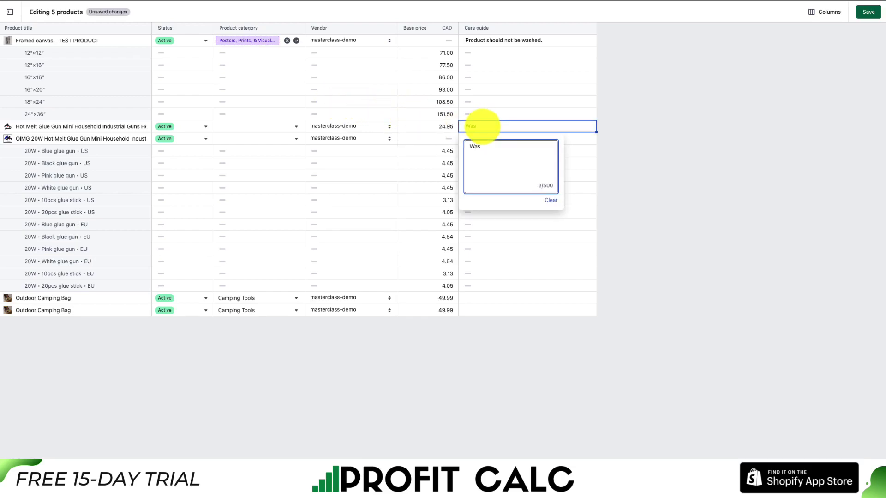
text(h of with s)
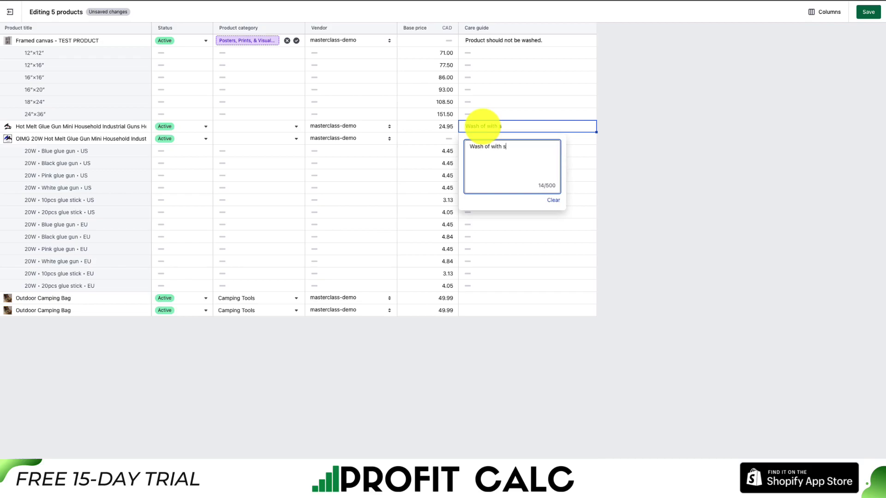
text(oap and cold water.)
click(580, 138)
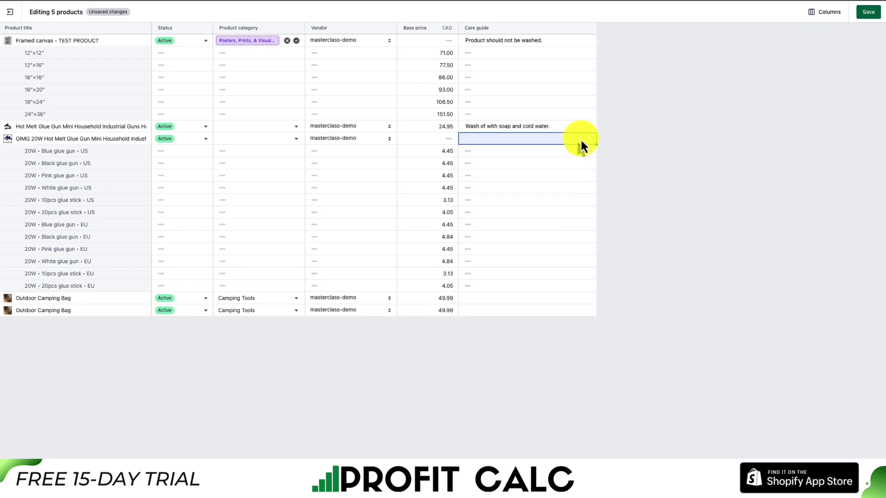
text(Wash of with soap and cold water.)
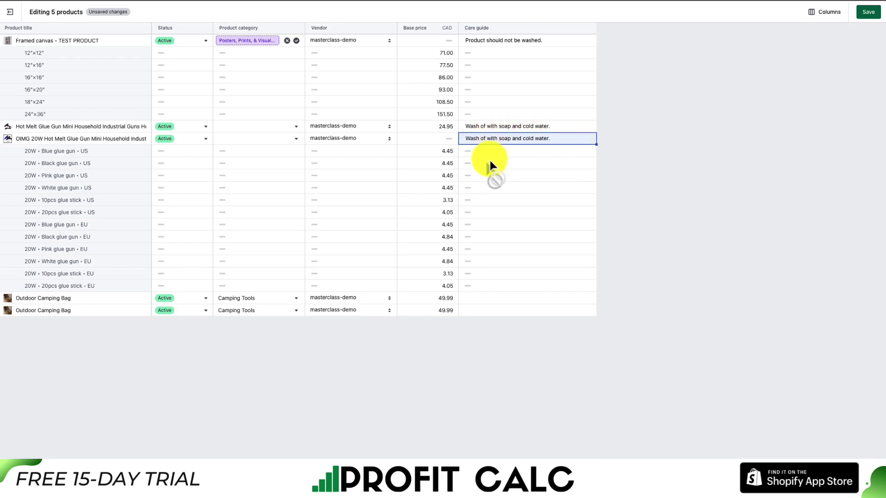
click(480, 297)
text(Wash of with soap and cold water.)
click(485, 309)
text(Wash of with soap and cold water.)
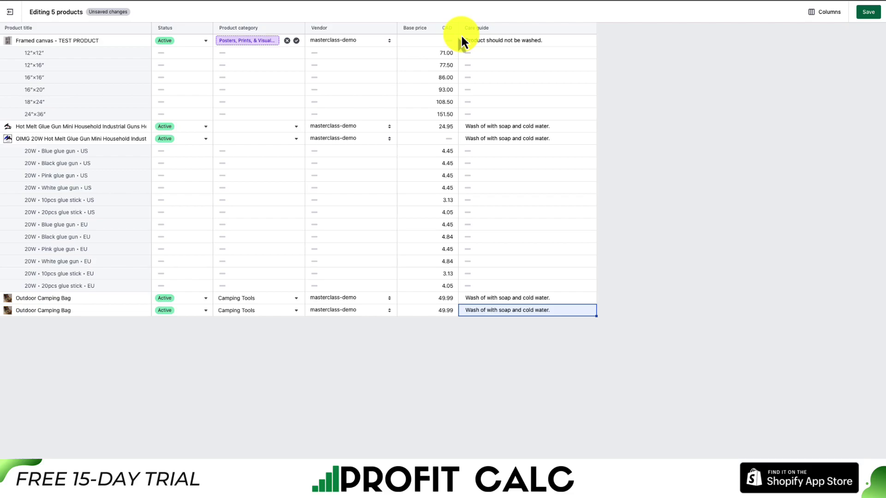
click(866, 12)
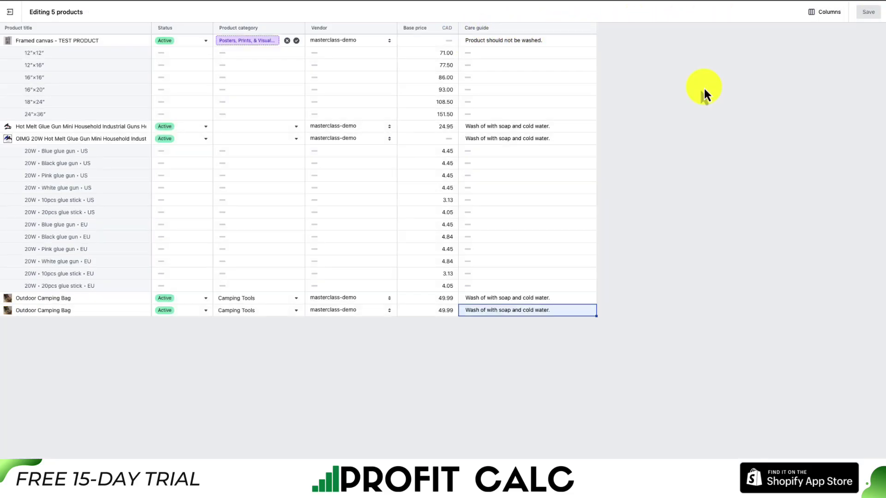
- Leave the bulk editor and customize the live Dawn theme from Online Store > Themes
click(11, 12)
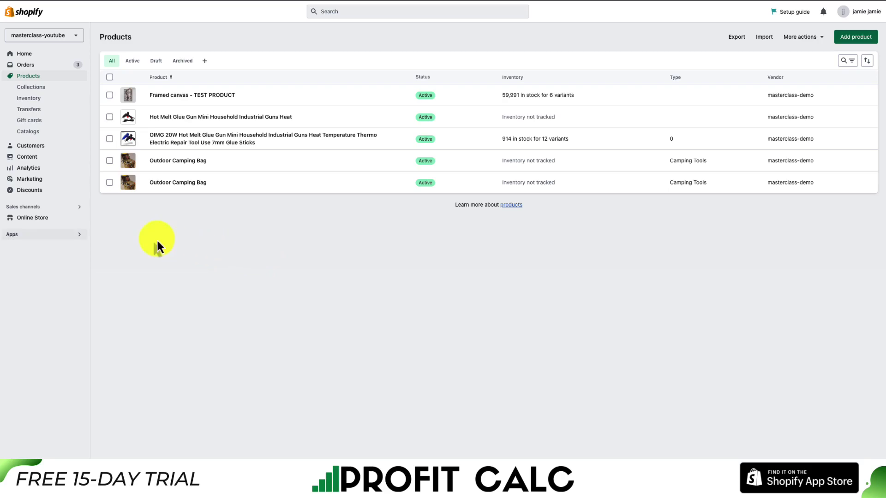
click(68, 218)
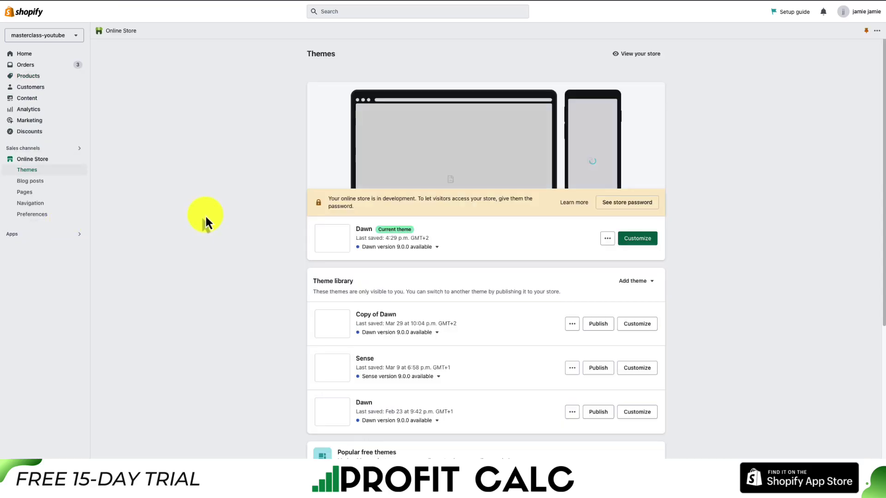
click(653, 242)
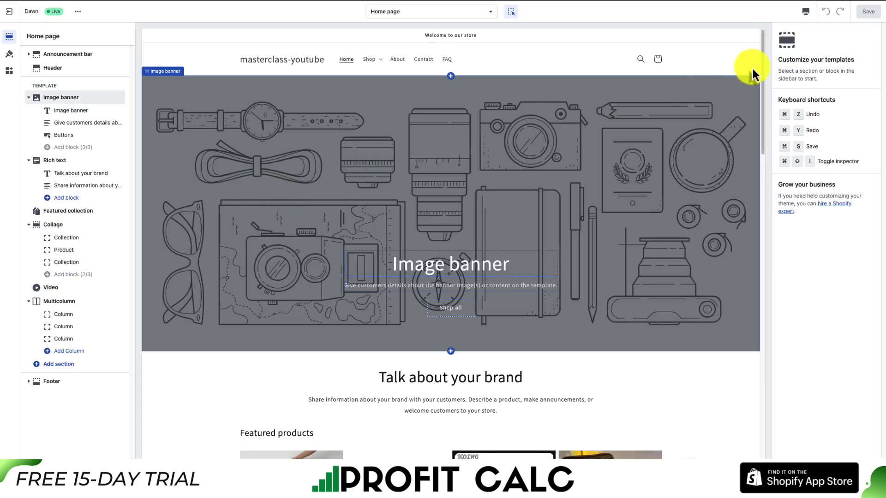
- Preview the product template with Framed canvas - TEST PRODUCT and select the Care Instructions row
drag(764, 70, 774, 126)
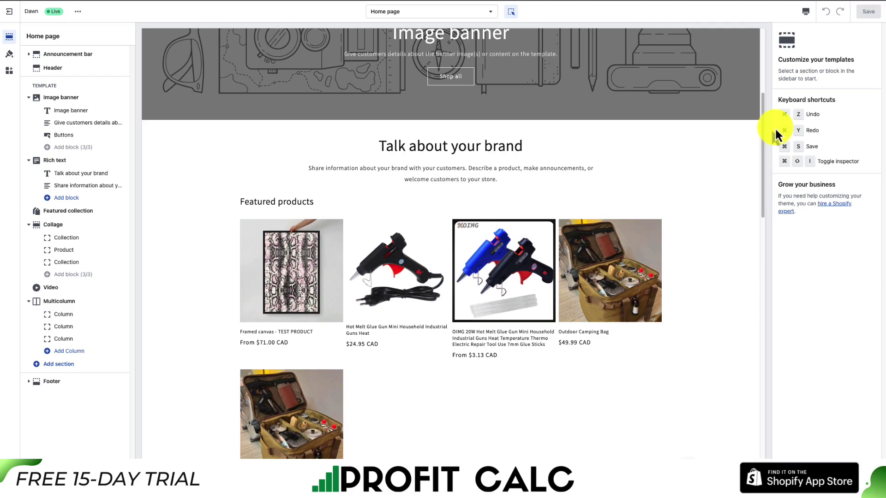
click(387, 335)
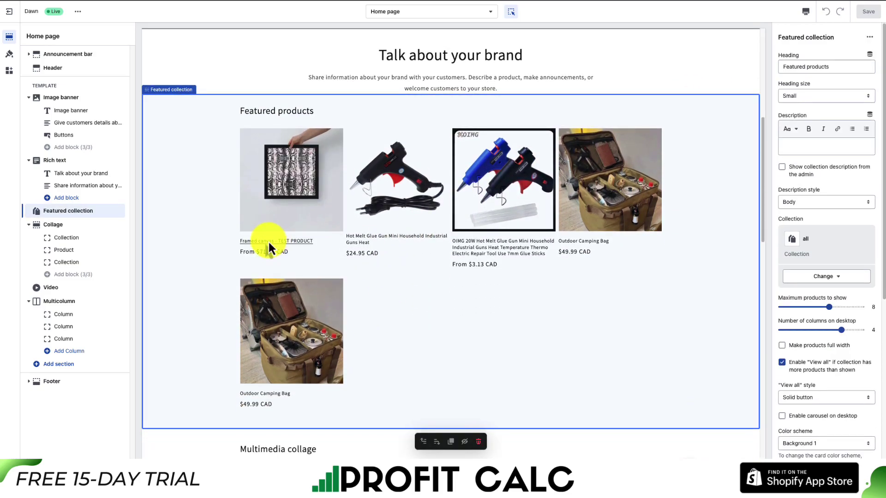
click(267, 241)
drag(761, 101, 751, 230)
click(655, 294)
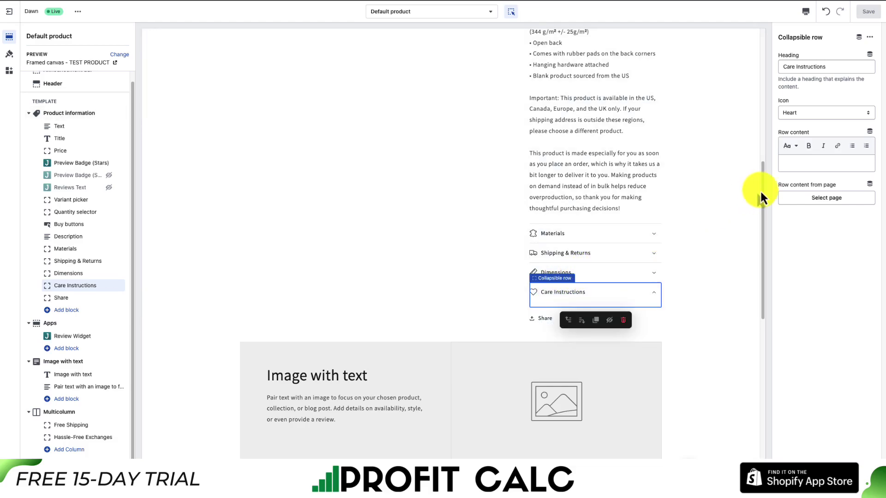
drag(759, 190, 749, 49)
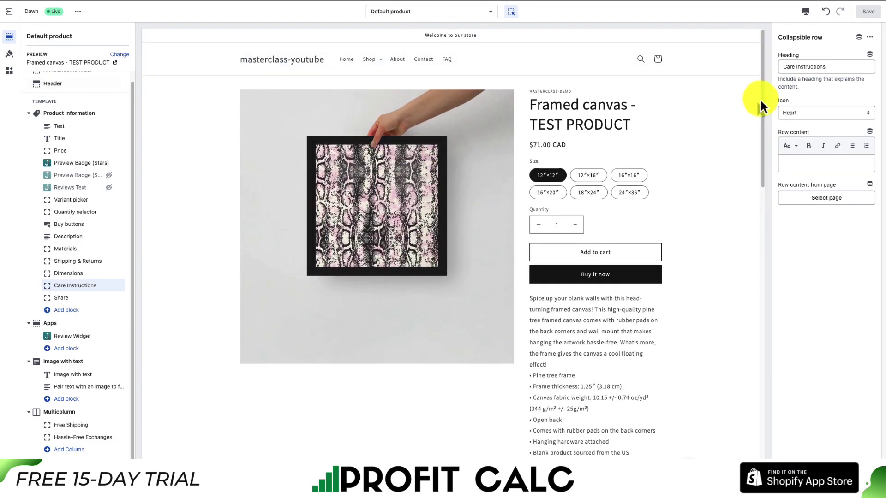
drag(760, 101, 761, 223)
click(400, 13)
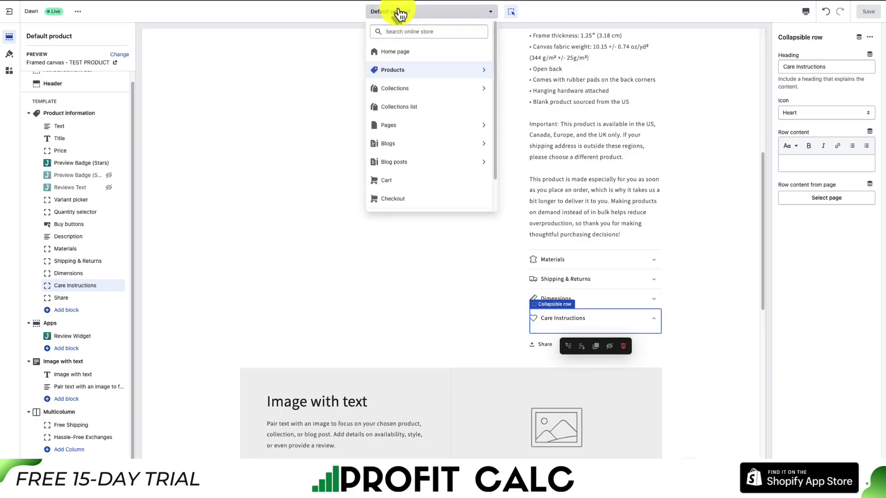
click(724, 164)
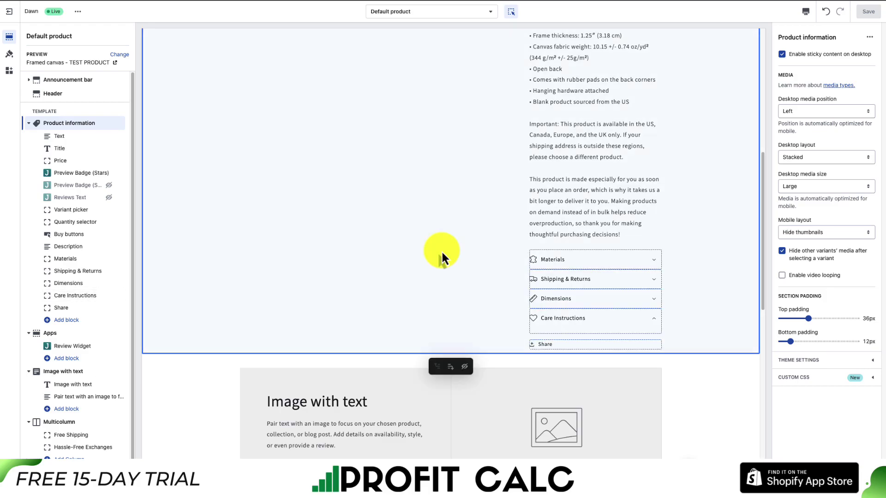
click(571, 322)
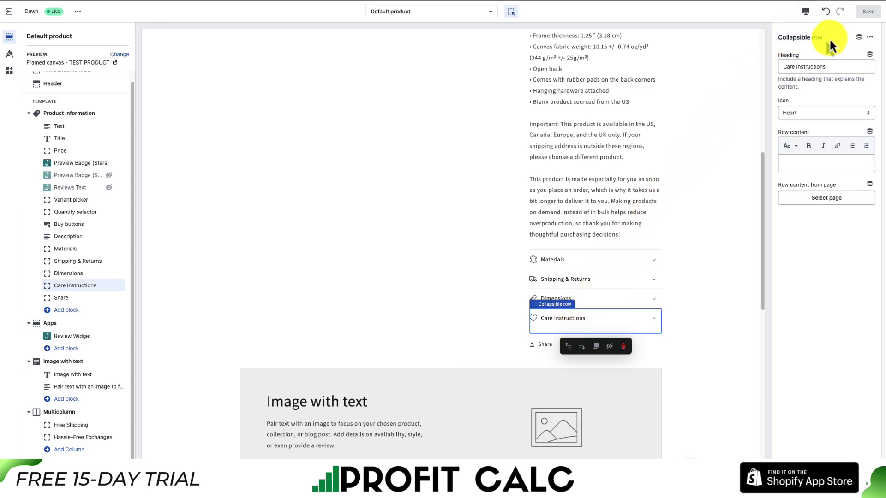
click(795, 157)
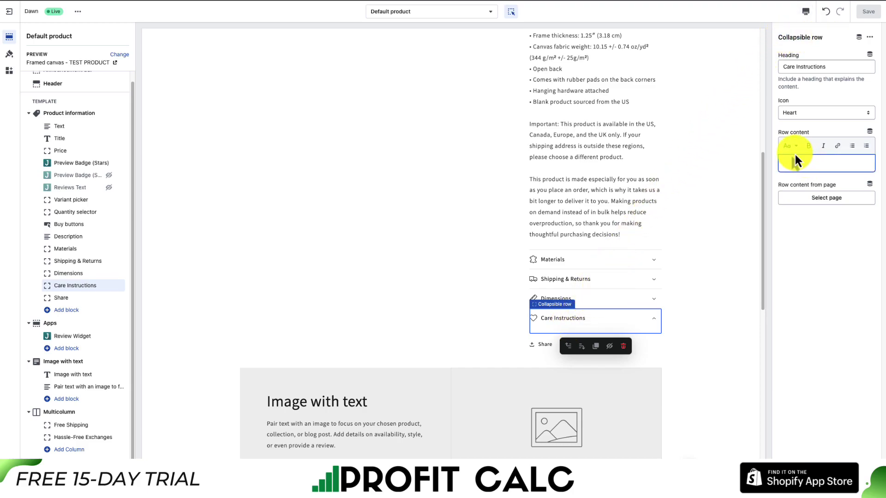
drag(779, 132, 806, 132)
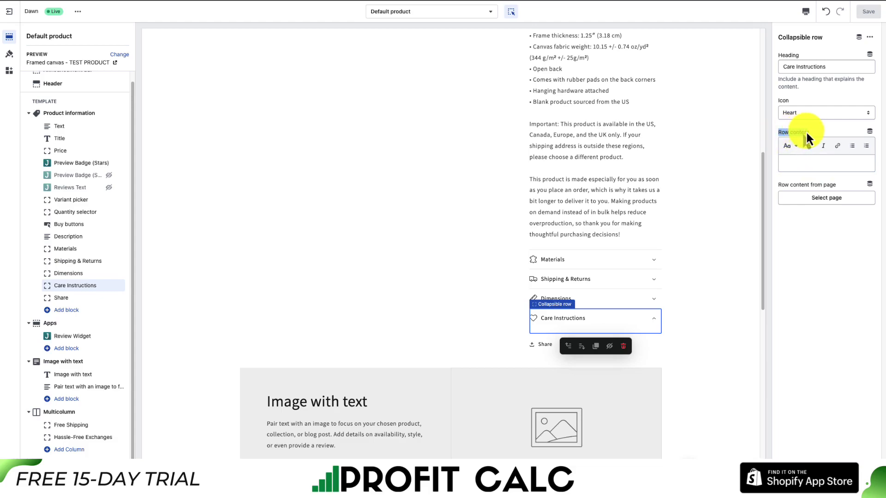
click(819, 67)
click(847, 126)
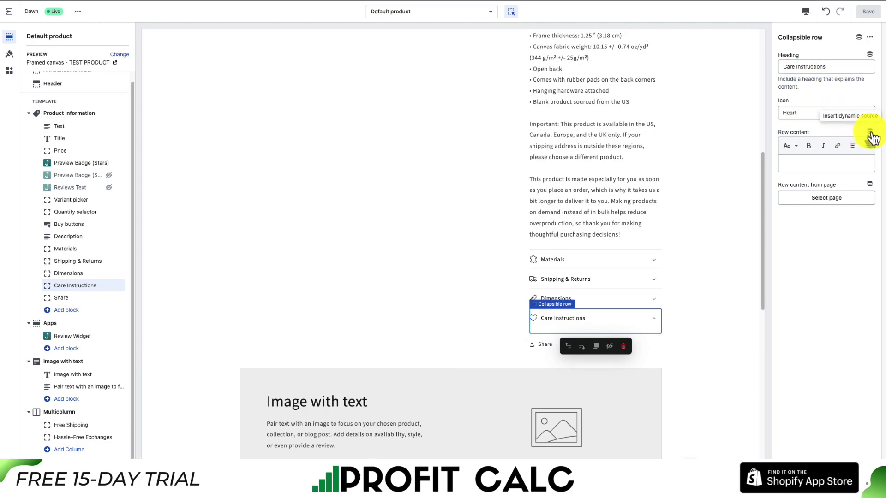
- Insert the product's Care guide metafield as the Care Instructions row content dynamic source
click(868, 131)
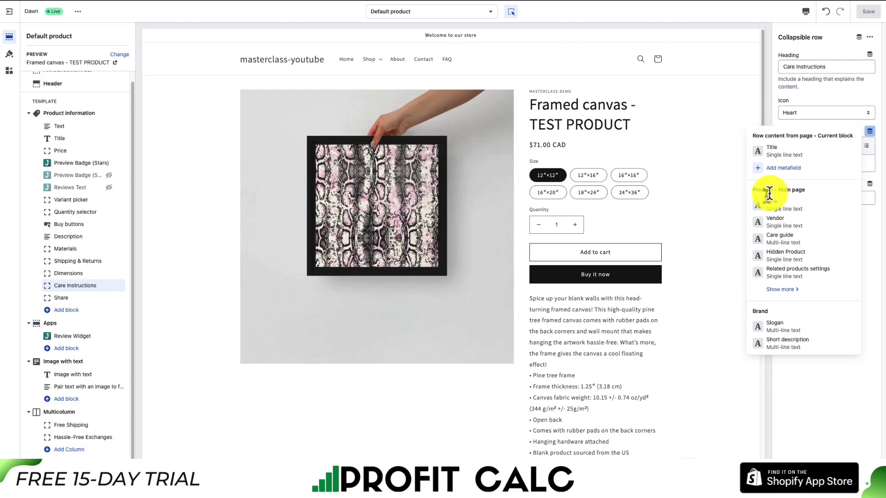
click(784, 240)
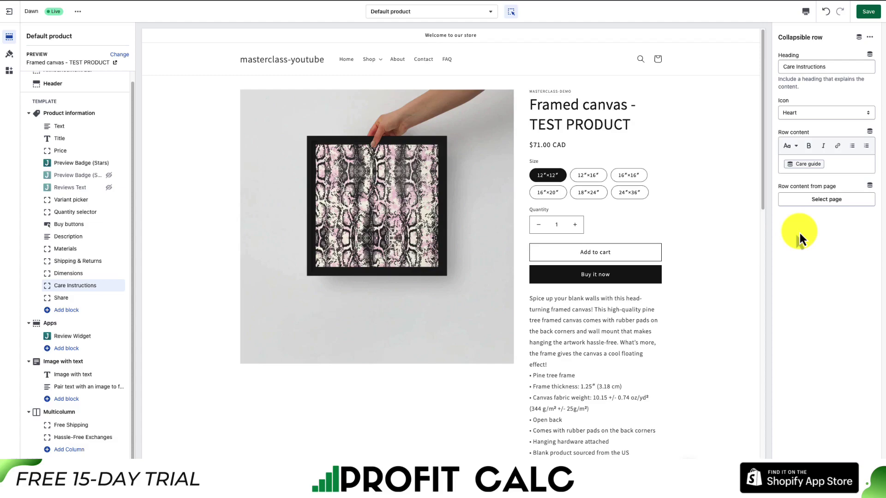
scroll(744, 273, down, 10)
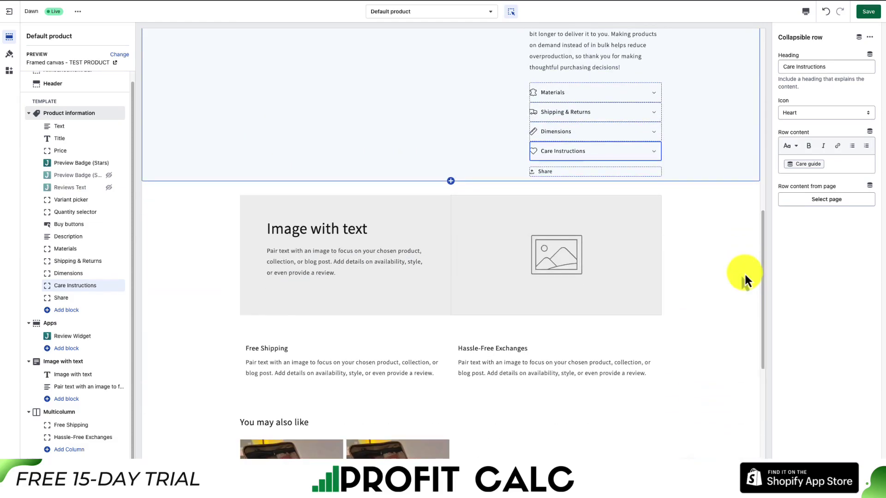
- Refresh the Care Instructions preview to 'Product should not be washed.' and save the Dawn theme
click(722, 247)
click(656, 152)
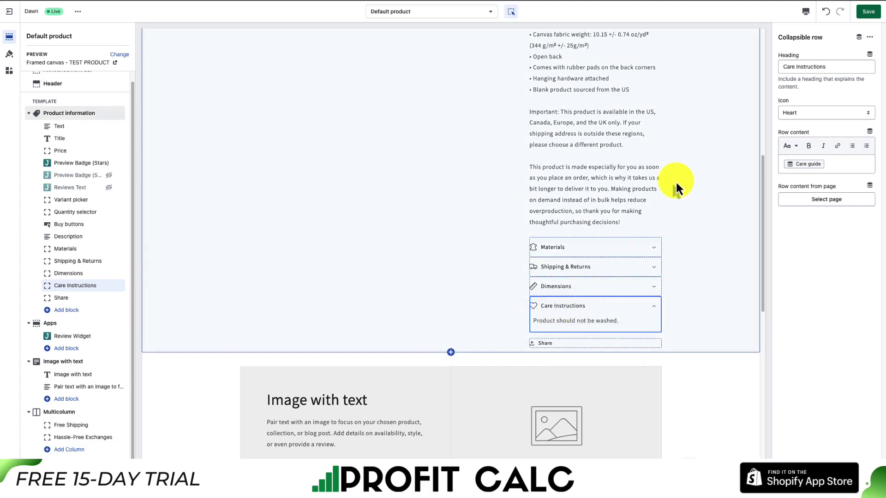
click(871, 13)
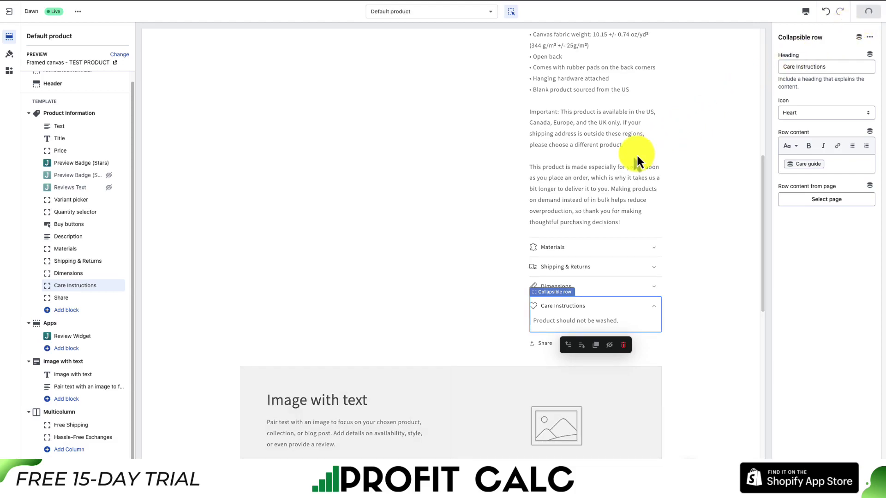
drag(763, 212, 756, 56)
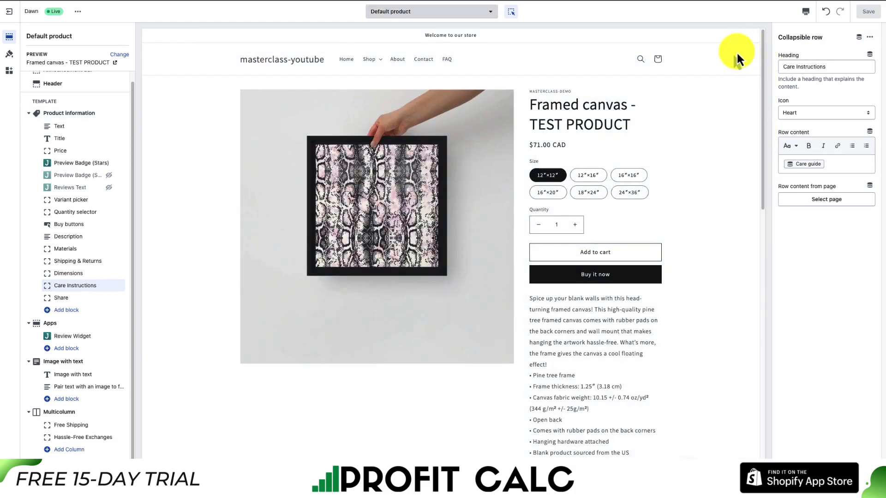
- Preview the Hot Melt Glue Gun product page from the home page's featured collection
click(346, 59)
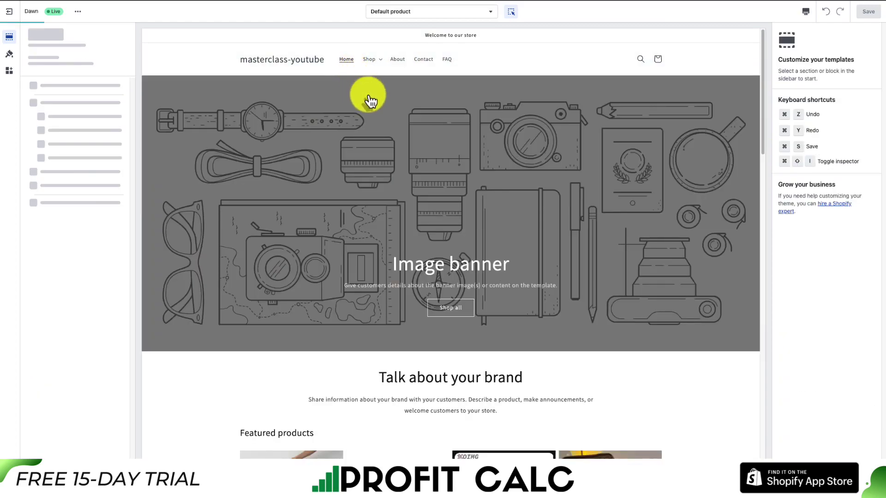
scroll(452, 234, down, 5)
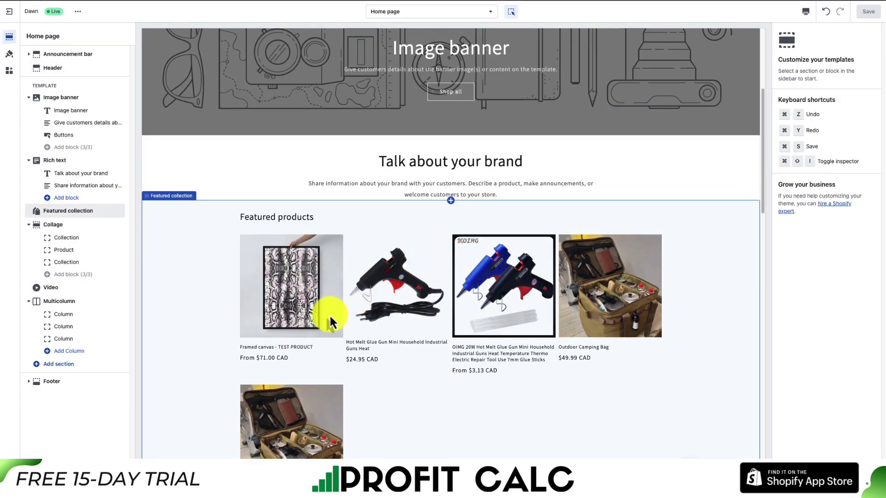
click(393, 357)
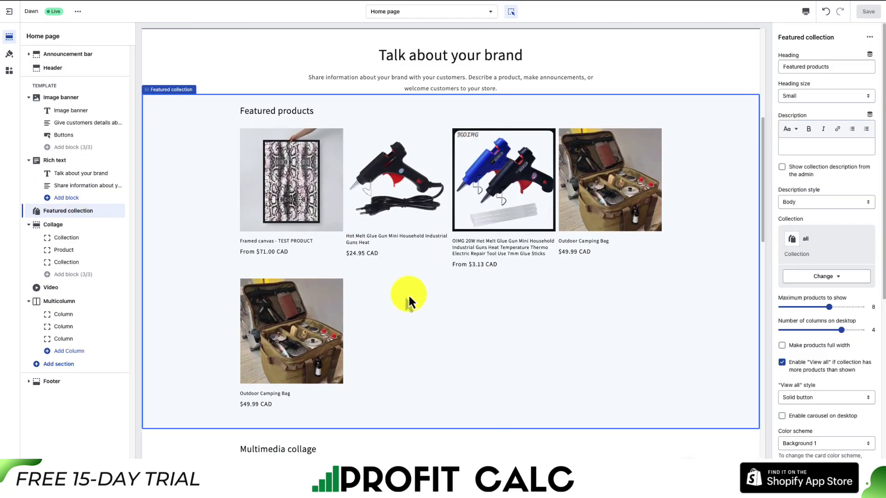
click(414, 241)
- Expand Care Instructions to confirm it reads 'Wash of with soap and cold water.'
drag(761, 164, 757, 318)
click(654, 314)
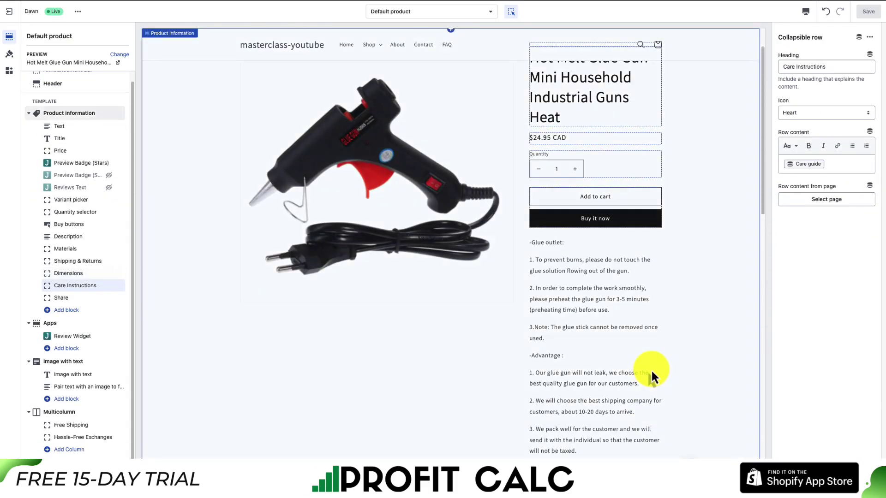
click(655, 390)
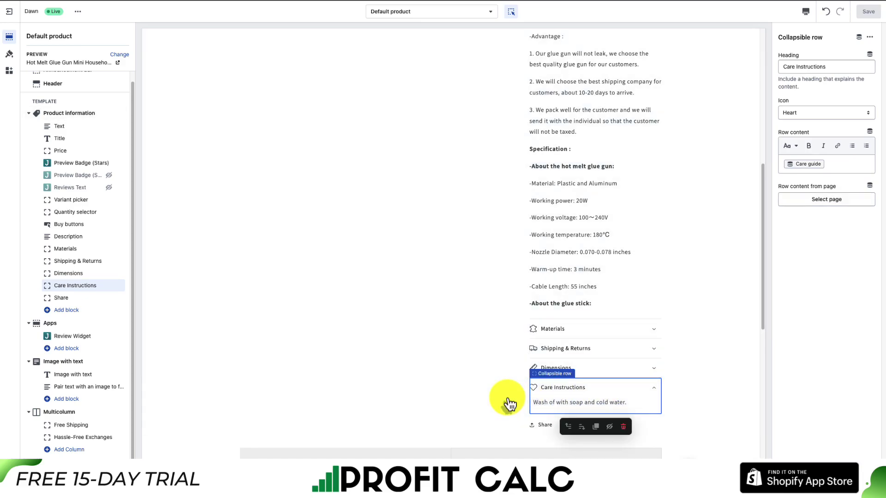
drag(763, 181, 752, 54)
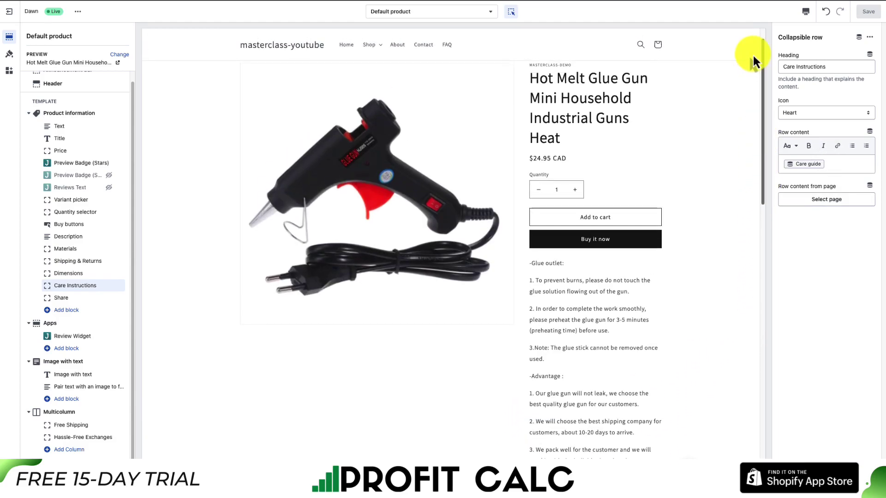